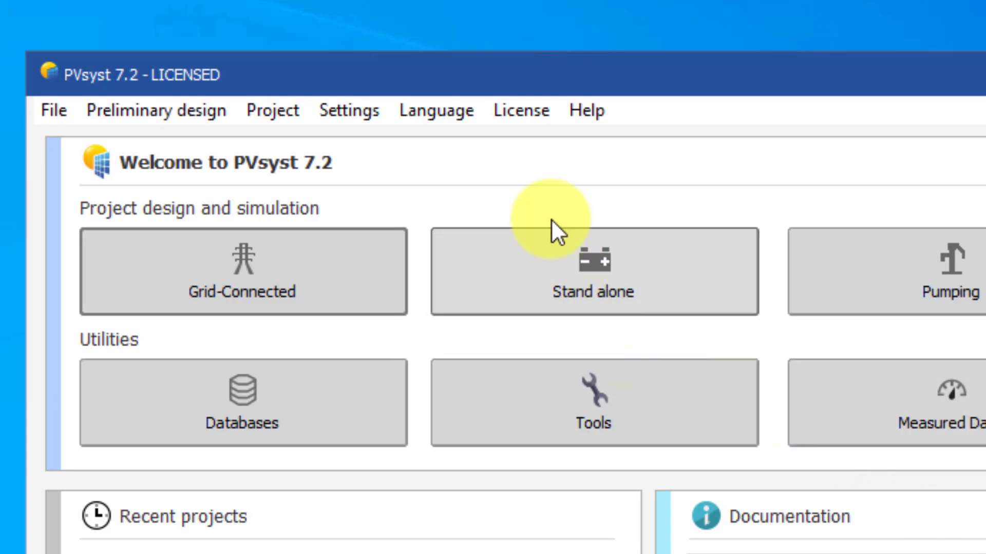
Switch the interface language to German and return it to English
{"action": "left_click", "coordinate": [445, 112]}
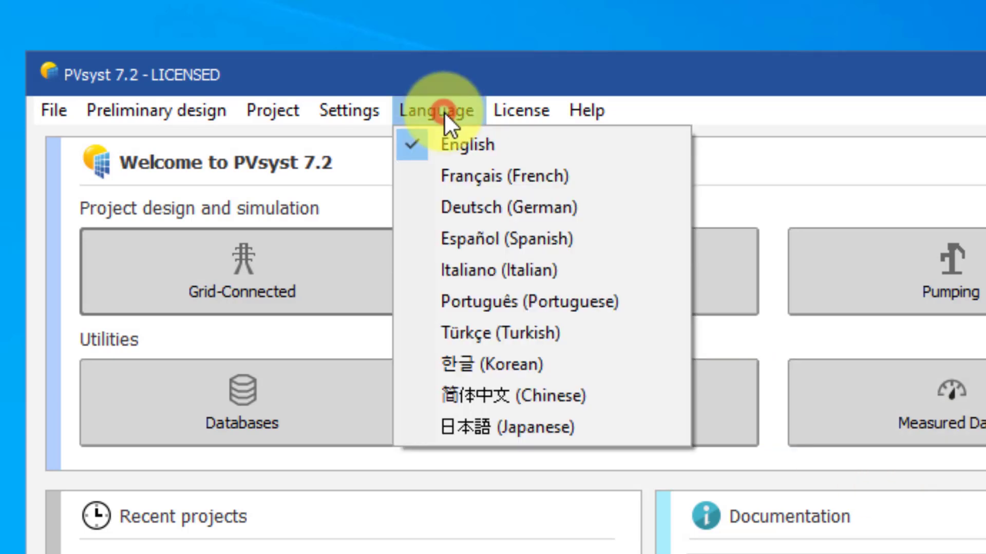
{"action": "left_click", "coordinate": [479, 215]}
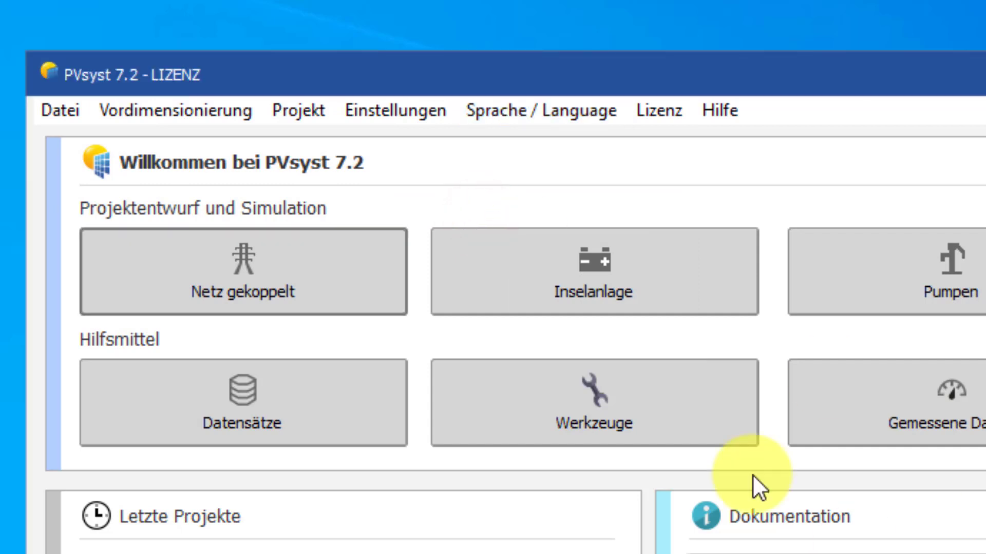
{"action": "left_click", "coordinate": [526, 122]}
{"action": "left_click", "coordinate": [528, 147]}
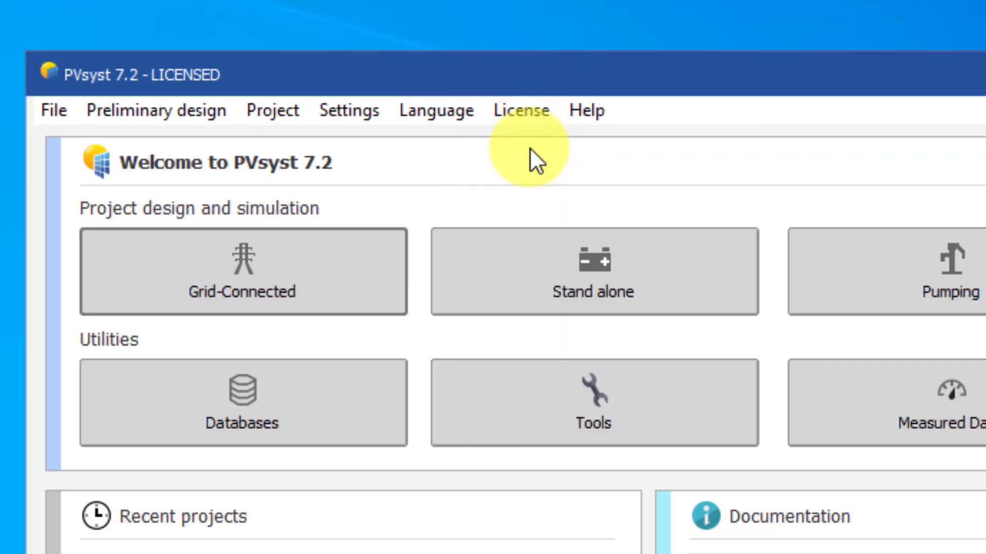
Open the preferences to view the user info and logo settings, and close them
{"action": "left_click", "coordinate": [365, 120]}
{"action": "left_click", "coordinate": [362, 144]}
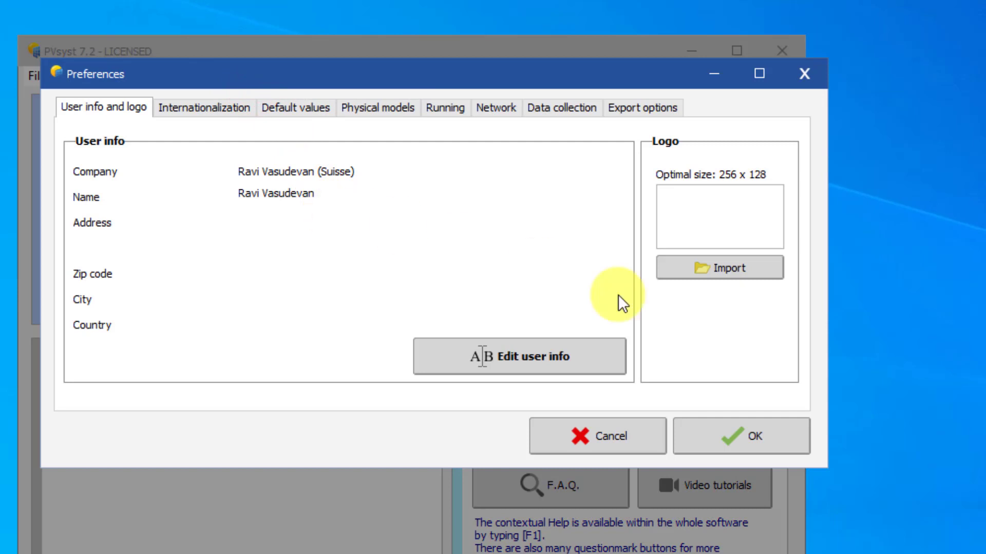
{"action": "left_click", "coordinate": [800, 427]}
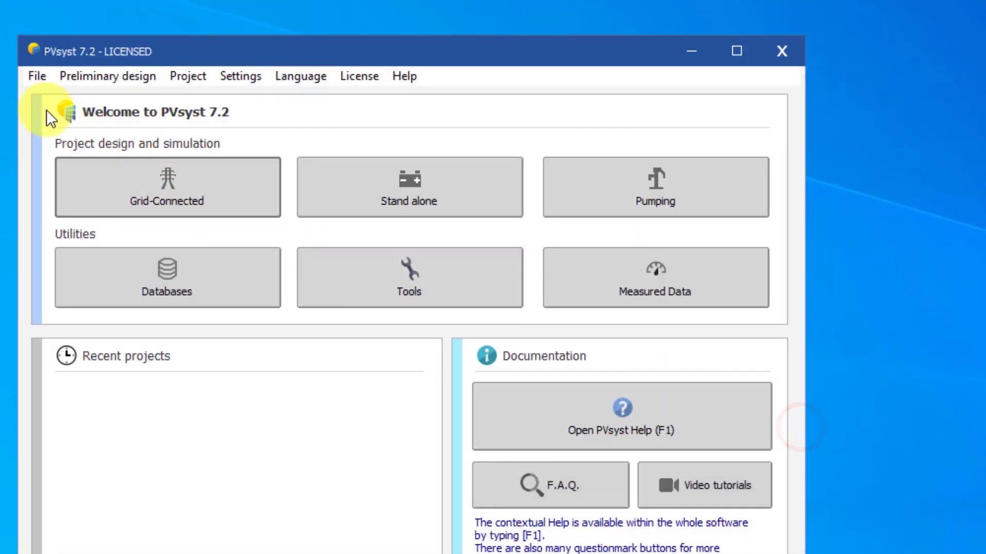
{"action": "left_click", "coordinate": [36, 77]}
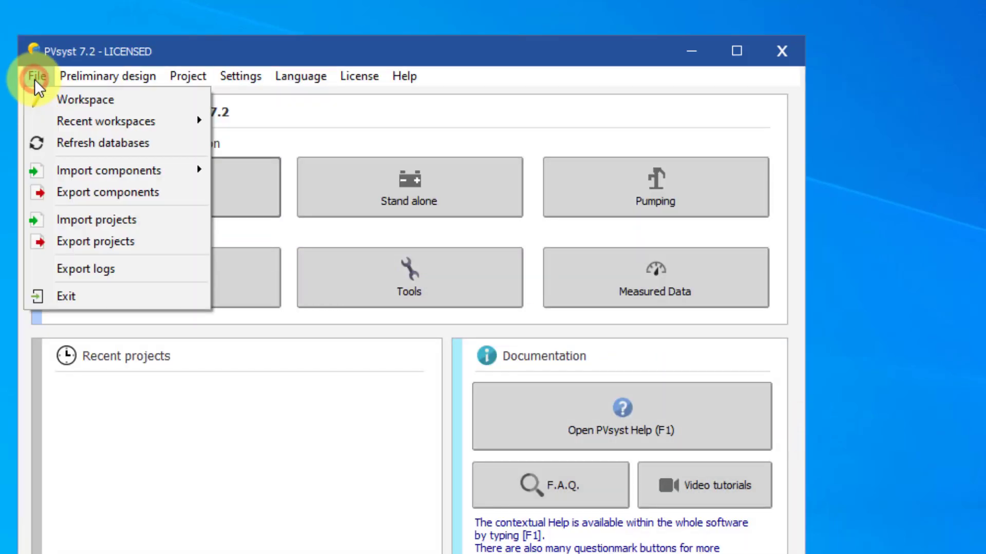
{"action": "mouse_move", "coordinate": [73, 80]}
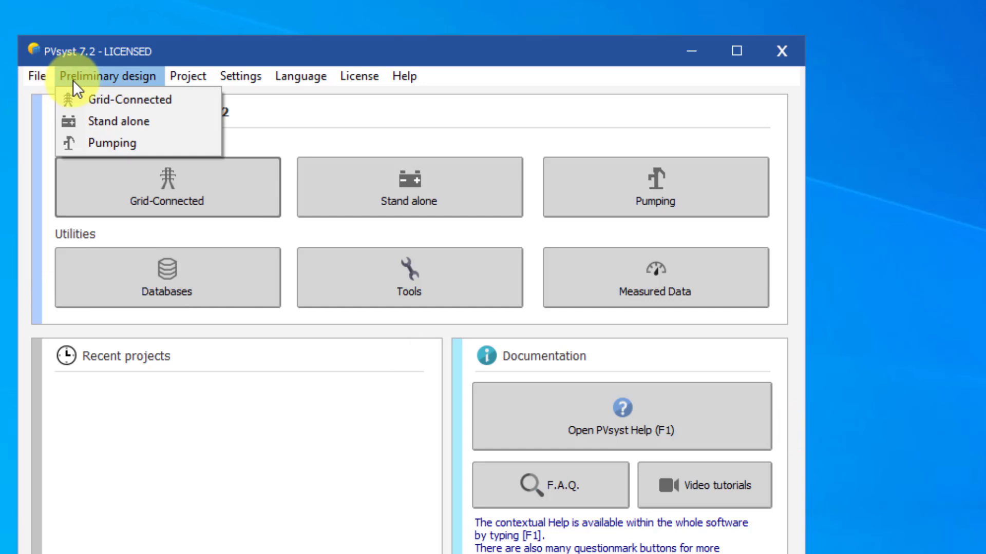
{"action": "mouse_move", "coordinate": [185, 76]}
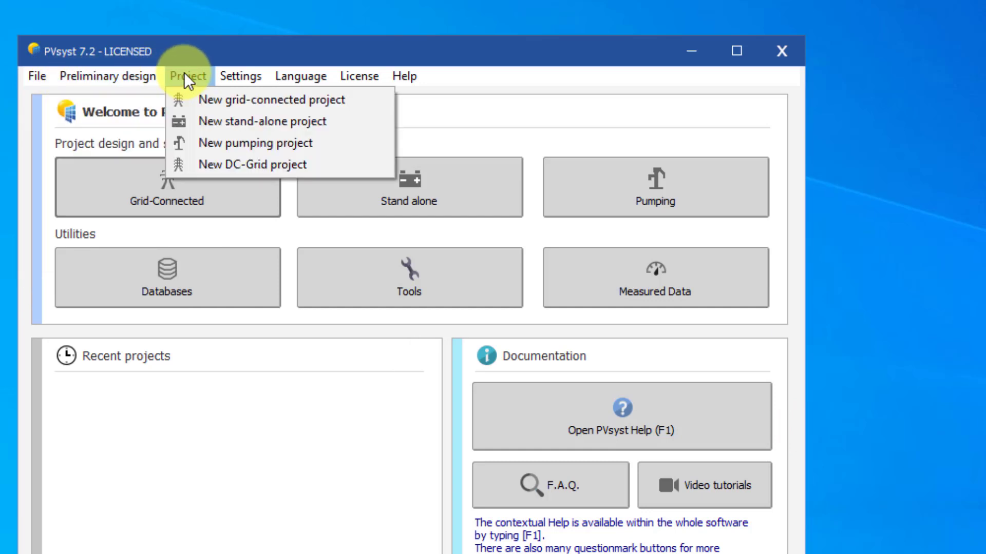
{"action": "left_click", "coordinate": [186, 75]}
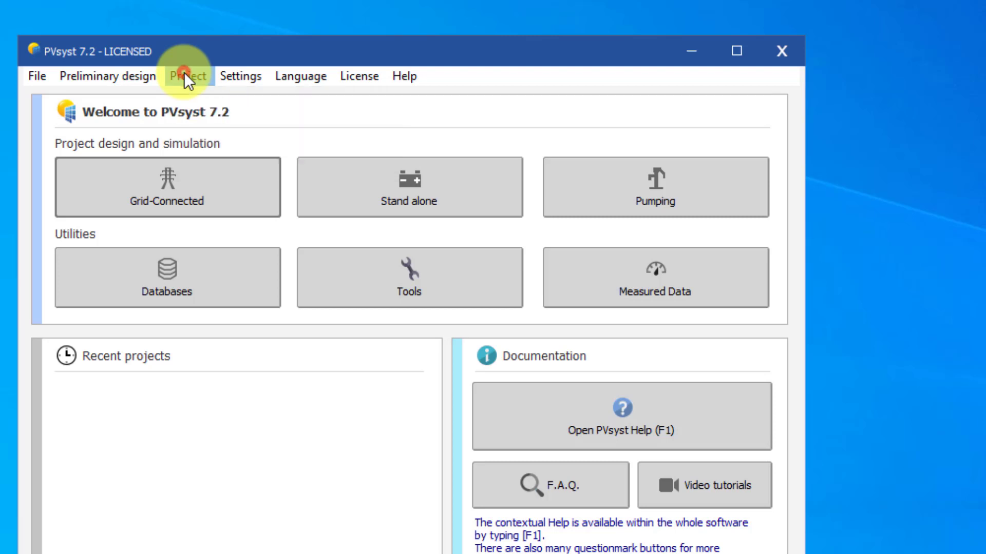
{"action": "left_click", "coordinate": [417, 80]}
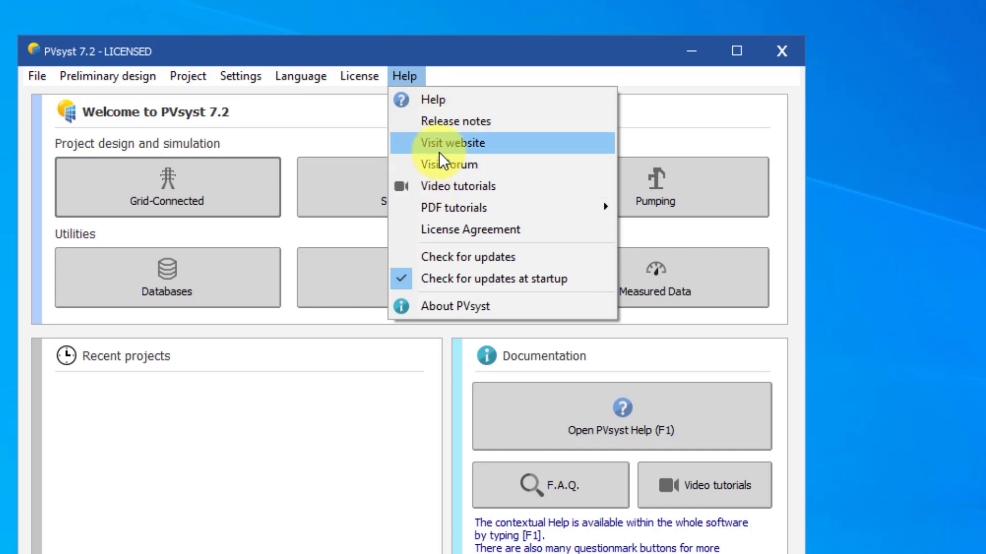
{"action": "left_click", "coordinate": [705, 137]}
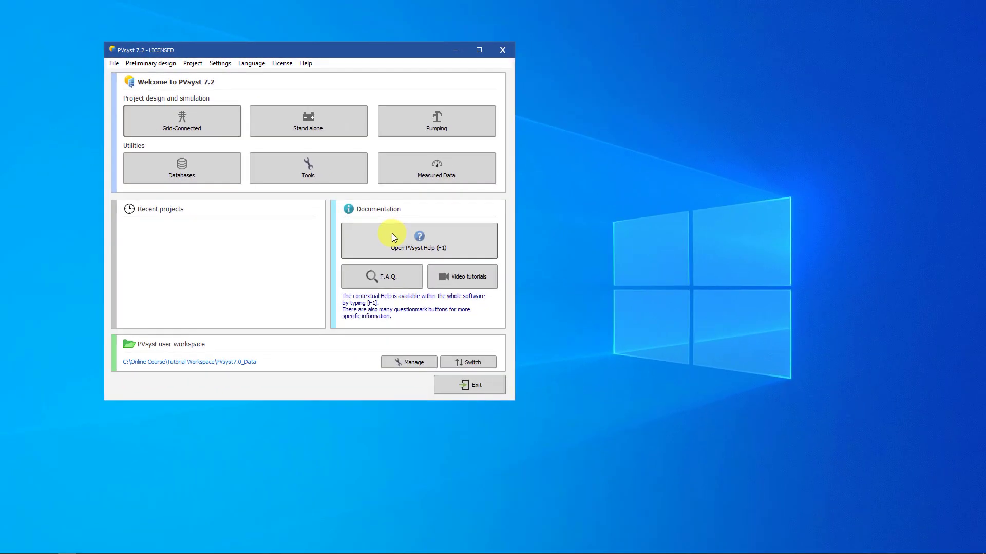
Open the help documentation, read the Project design topic and view the keyword index before closing it
{"action": "left_click", "coordinate": [569, 402]}
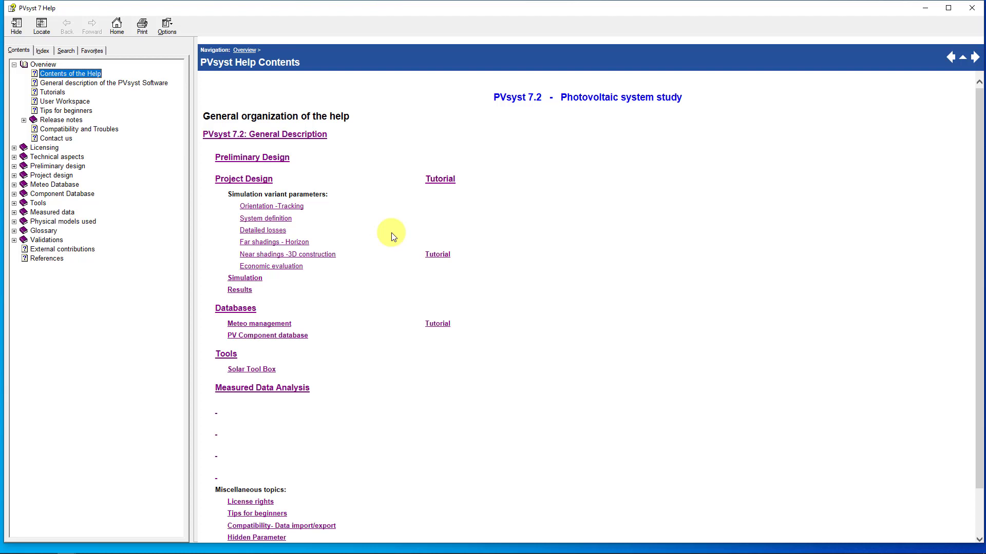
{"action": "left_click", "coordinate": [68, 177]}
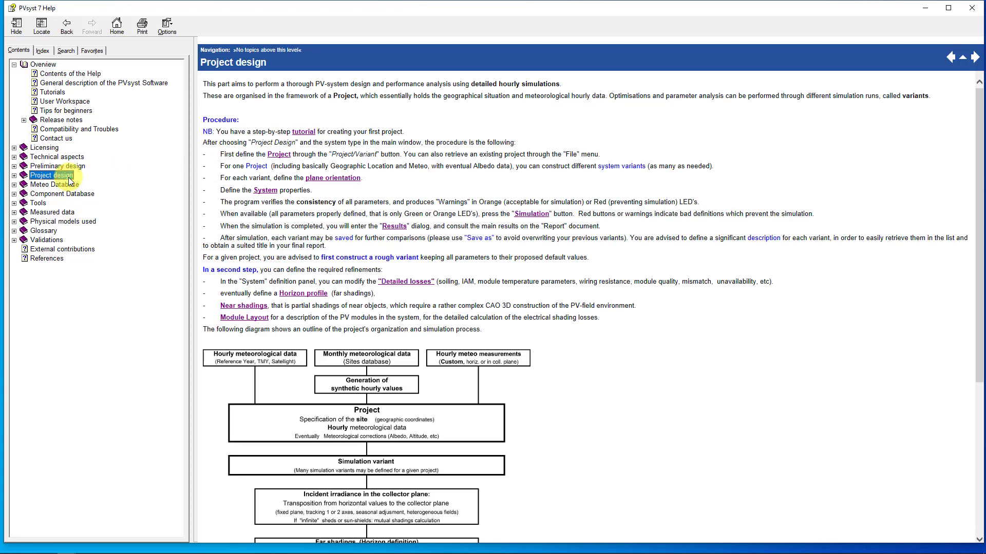
{"action": "left_click", "coordinate": [42, 50]}
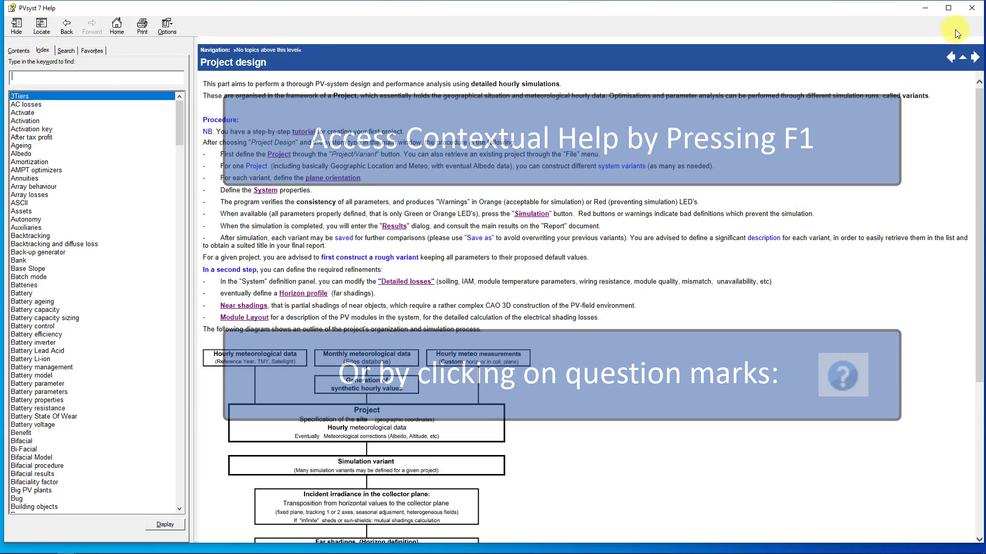
{"action": "left_click", "coordinate": [975, 10]}
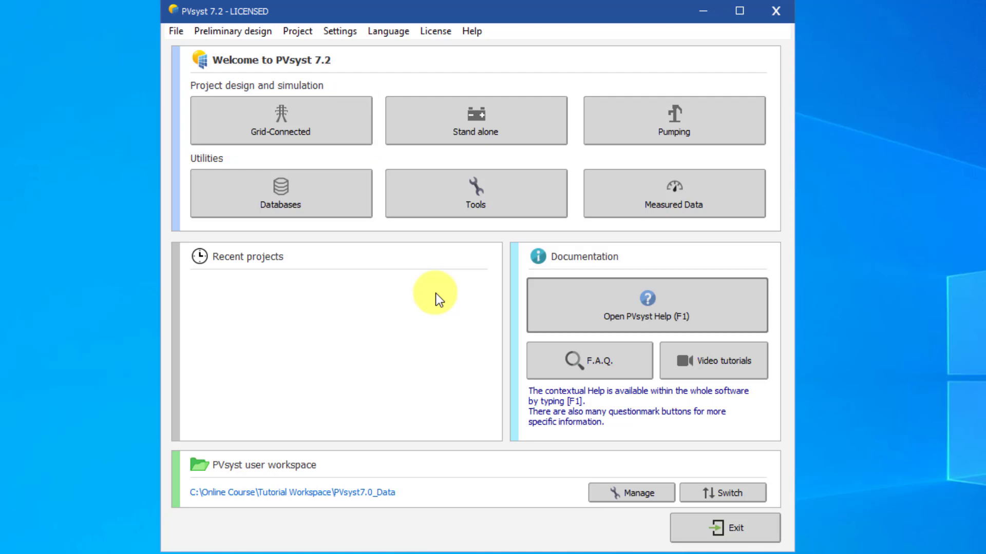
Open the geographical sites database and look through the region and country filter options
{"action": "left_click", "coordinate": [352, 205]}
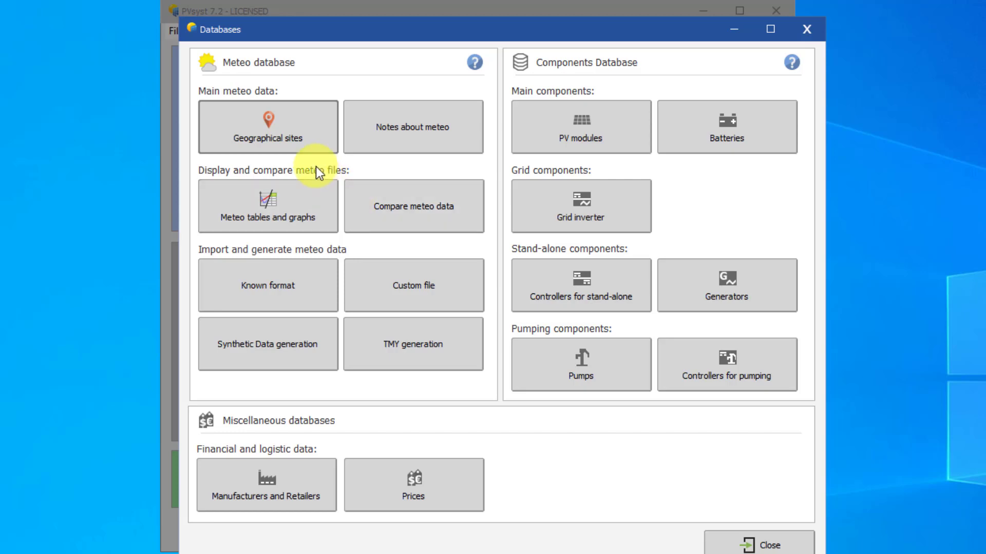
{"action": "left_click", "coordinate": [302, 139]}
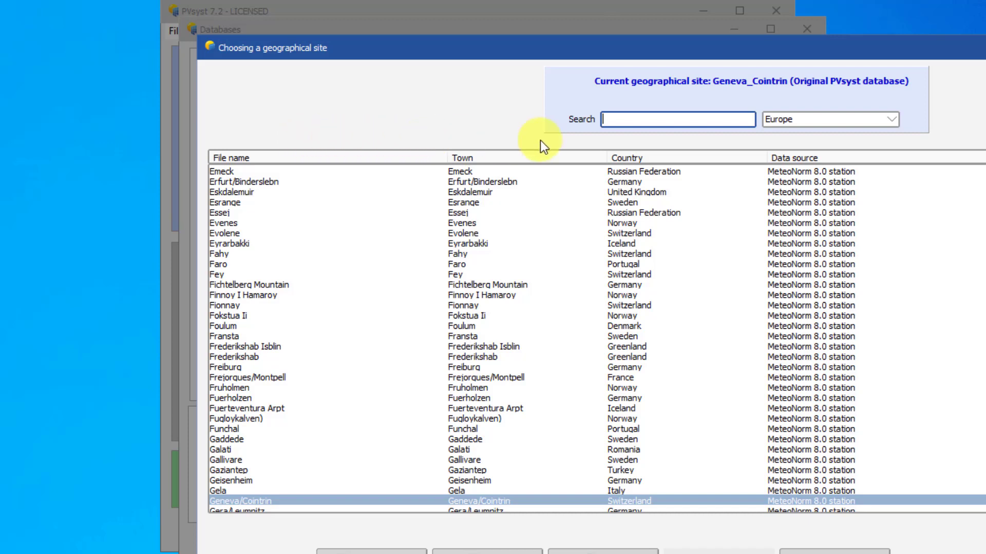
{"action": "left_click", "coordinate": [649, 121]}
{"action": "left_click", "coordinate": [656, 158]}
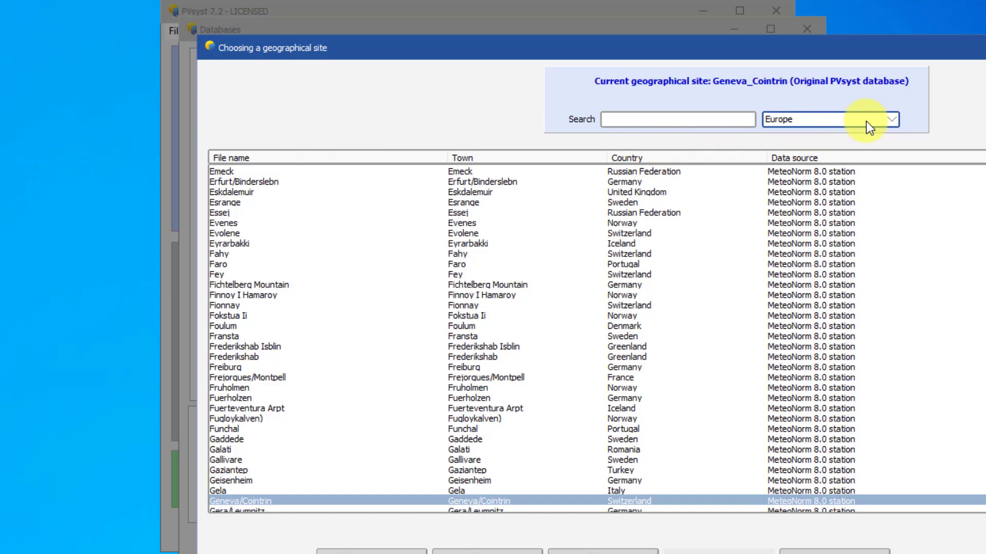
{"action": "left_click", "coordinate": [887, 123]}
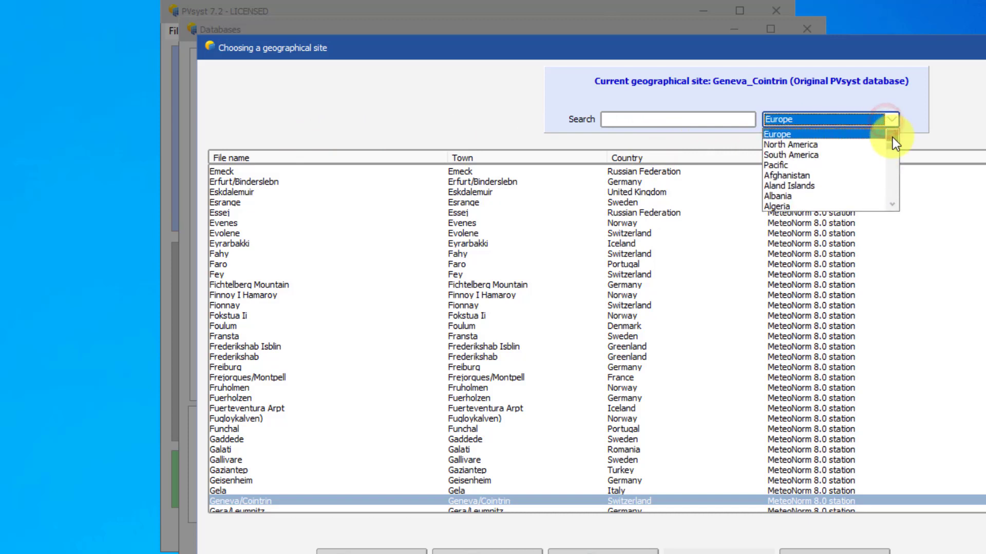
{"action": "left_click", "coordinate": [890, 202]}
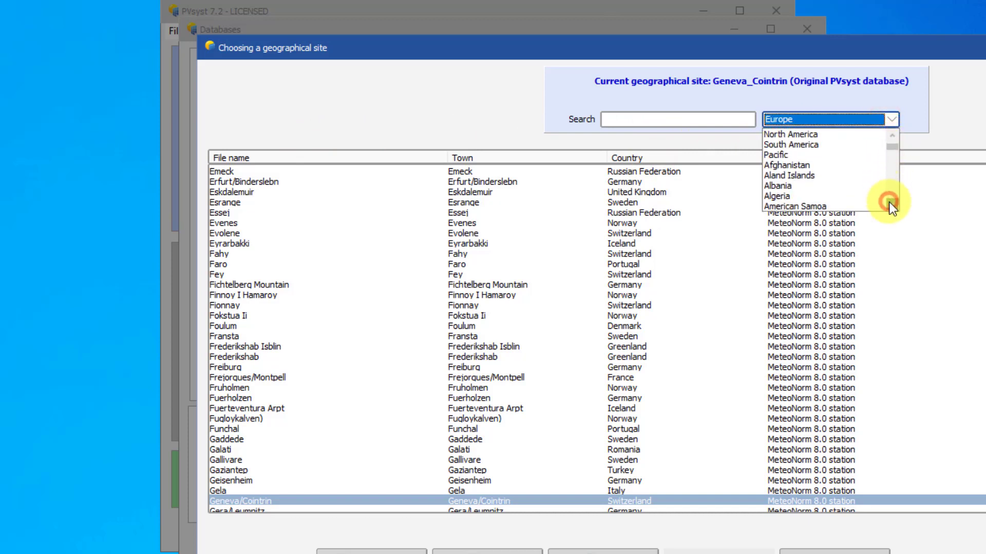
{"action": "double_click", "coordinate": [890, 202]}
{"action": "left_click", "coordinate": [892, 136]}
{"action": "scroll", "coordinate": [915, 132], "scroll_direction": "up", "scroll_amount": 1}
{"action": "left_click", "coordinate": [922, 129]}
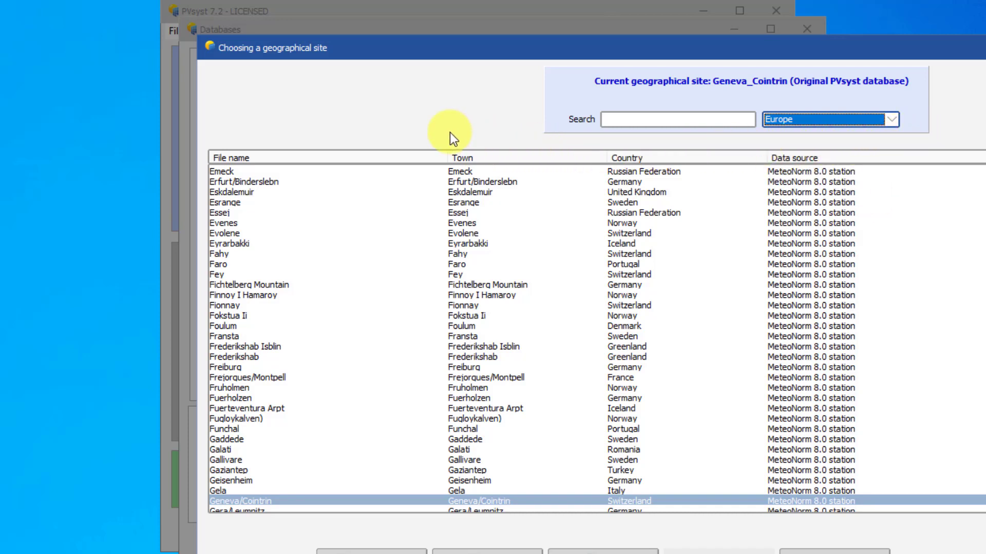
Start a new geographical site and view its interactive map and geographical coordinates
{"action": "left_click", "coordinate": [603, 552]}
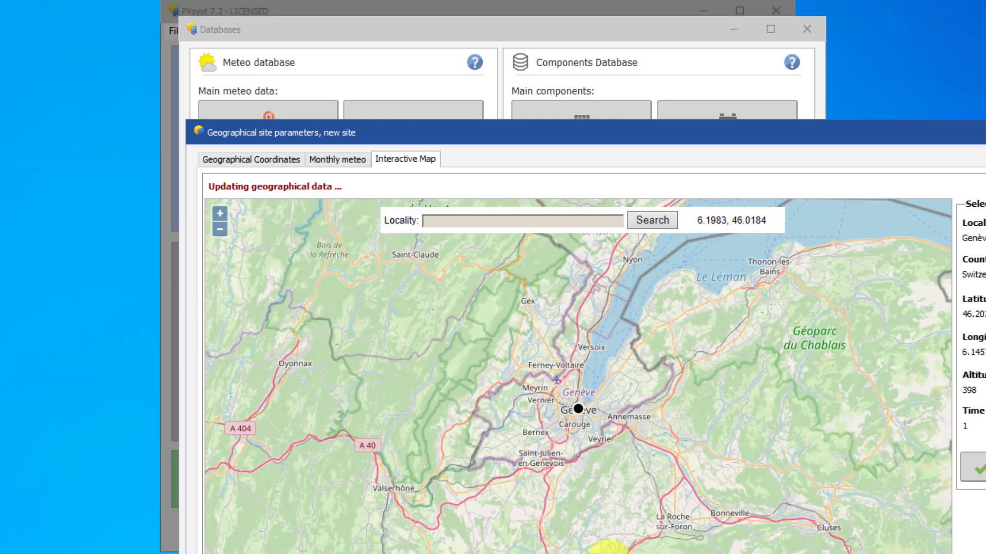
{"action": "left_click", "coordinate": [239, 161]}
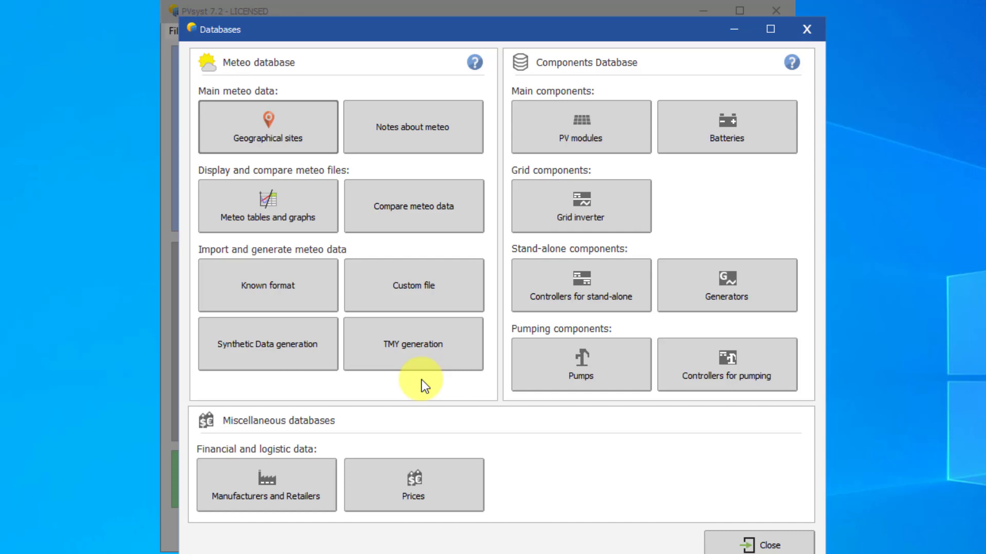
Open the PV modules database and check the available manufacturer and availability filters
{"action": "left_click", "coordinate": [560, 134]}
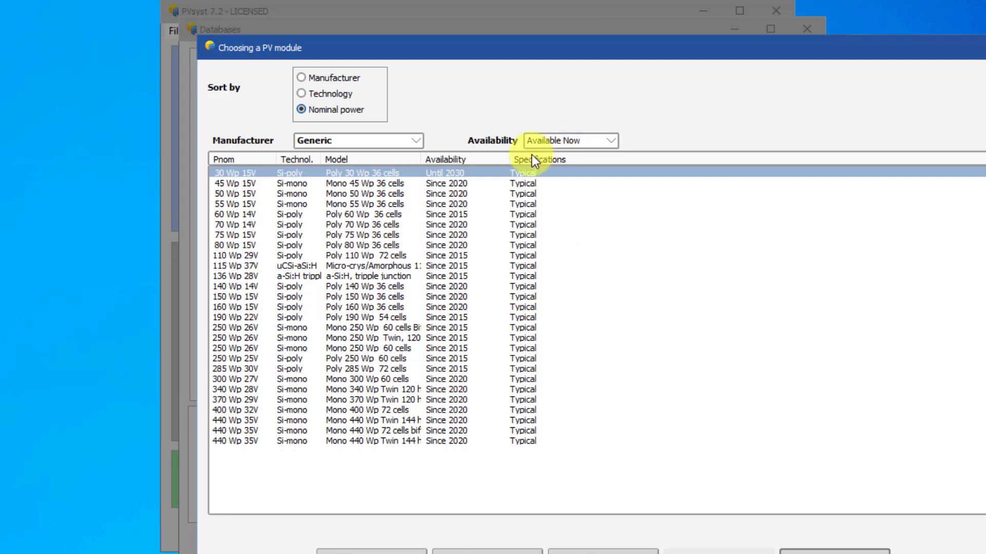
{"action": "left_click", "coordinate": [420, 140]}
{"action": "left_click", "coordinate": [422, 140]}
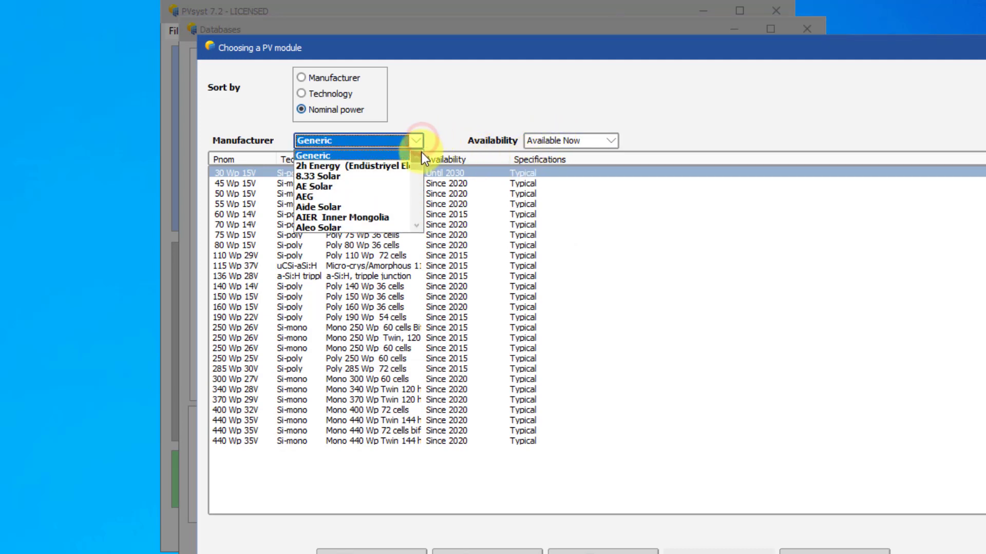
{"action": "left_click", "coordinate": [421, 155]}
{"action": "left_click", "coordinate": [419, 138]}
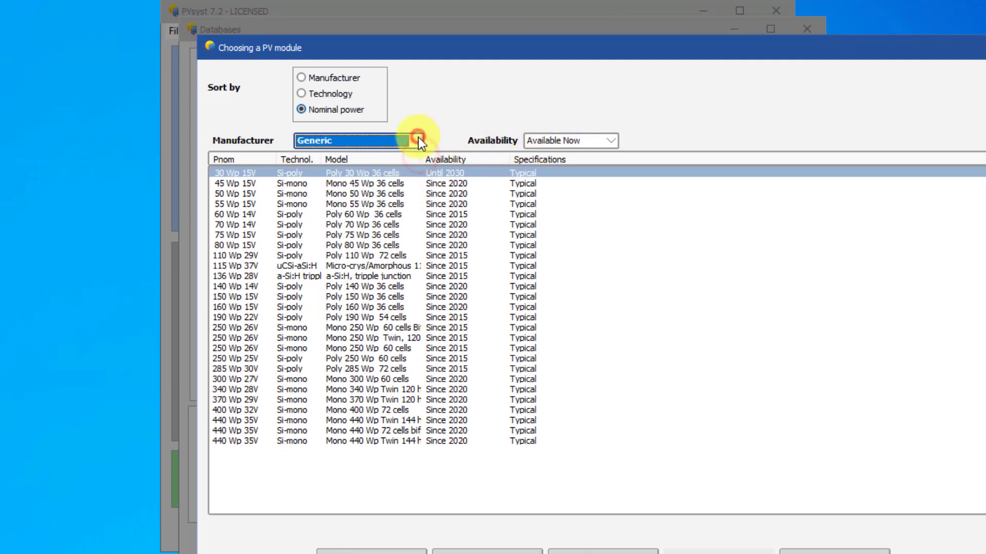
{"action": "left_click", "coordinate": [561, 137]}
{"action": "left_click", "coordinate": [561, 137]}
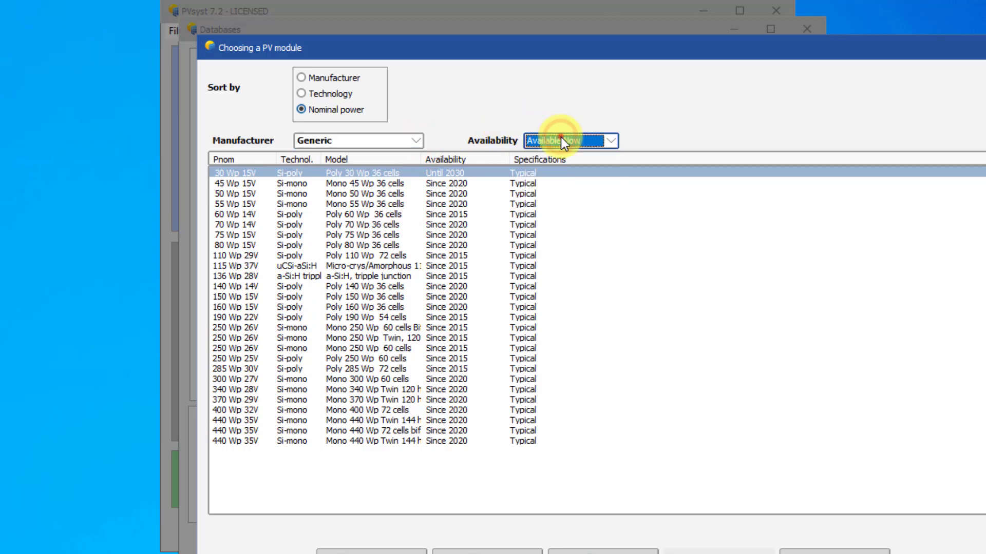
Open the Generic Mono 300 Wp 60 cells module and examine its full current-voltage graph and basic data
{"action": "left_click", "coordinate": [241, 378]}
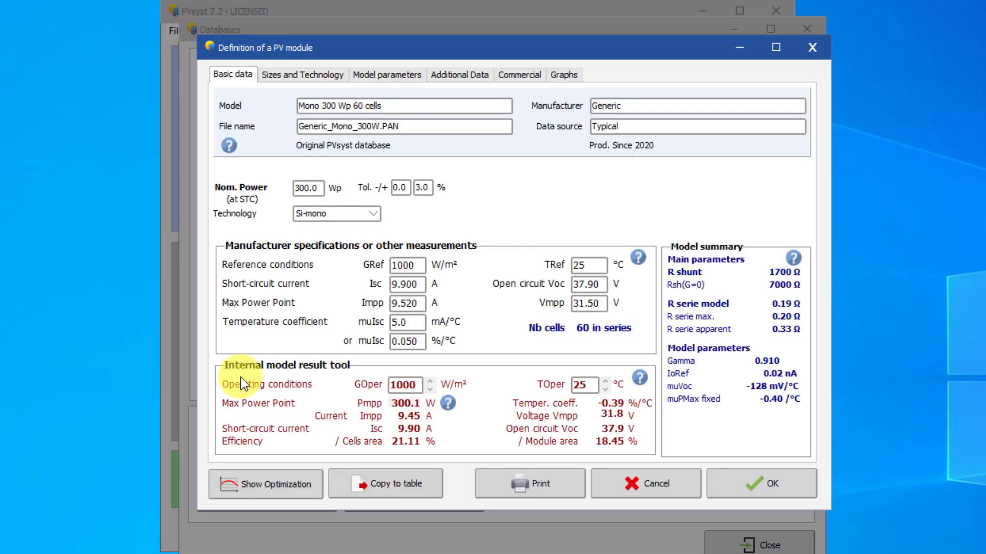
{"action": "left_click", "coordinate": [563, 75]}
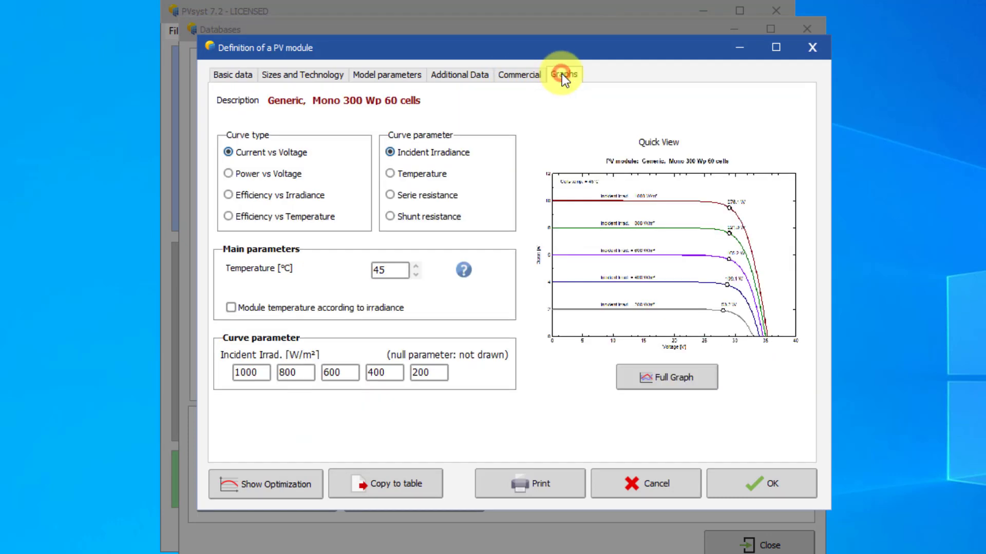
{"action": "left_click", "coordinate": [645, 377]}
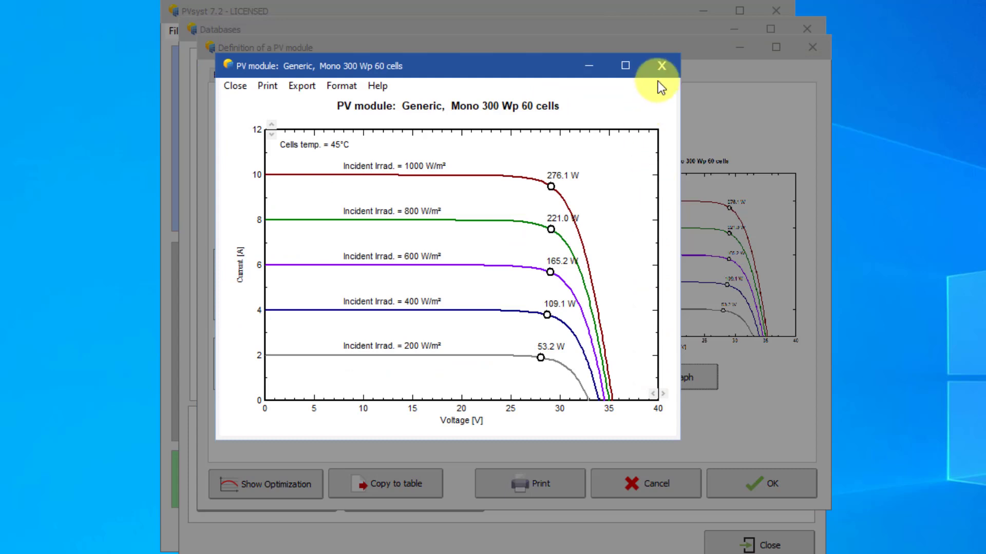
{"action": "left_click", "coordinate": [662, 65]}
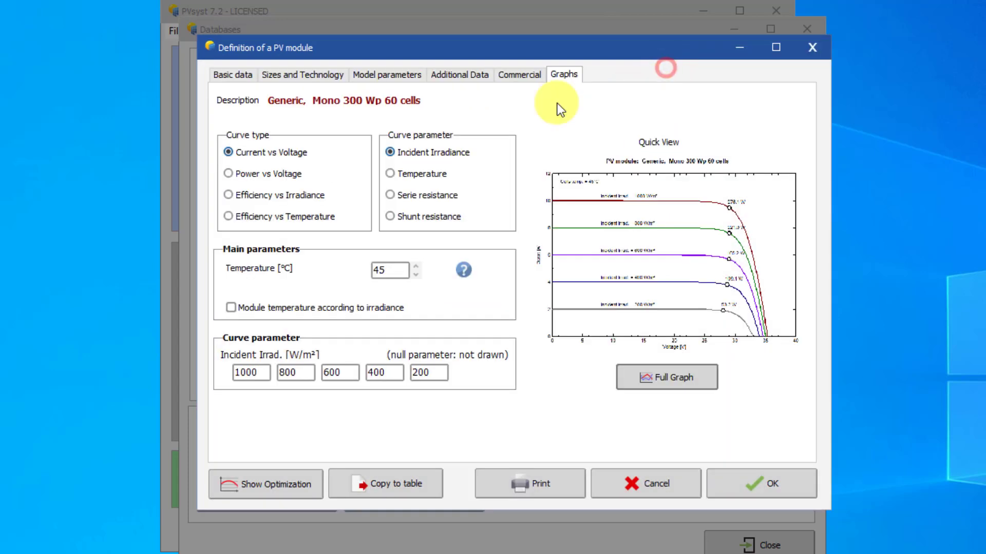
{"action": "left_click", "coordinate": [215, 74]}
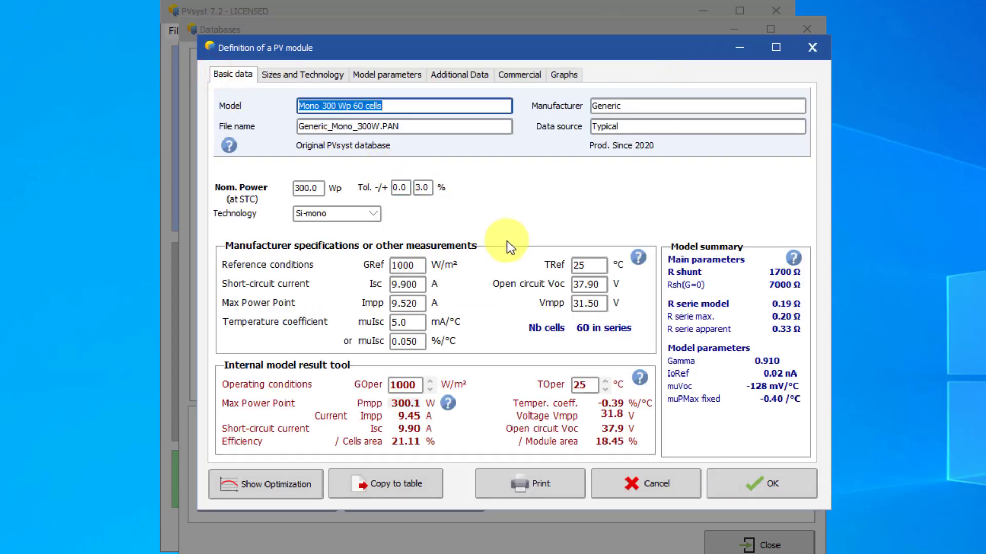
{"action": "left_click", "coordinate": [772, 495]}
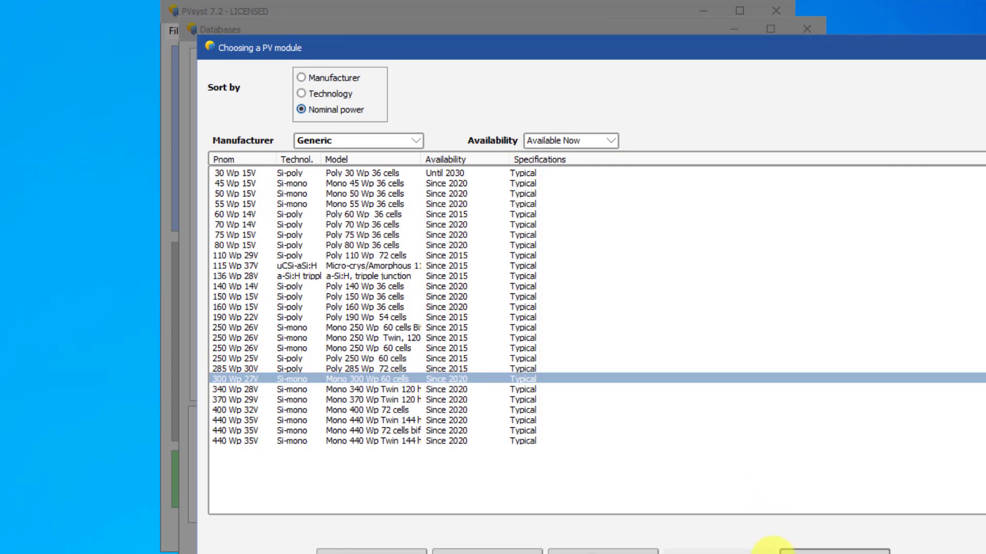
Leave the databases and start a new grid-connected project
{"action": "left_click", "coordinate": [834, 552]}
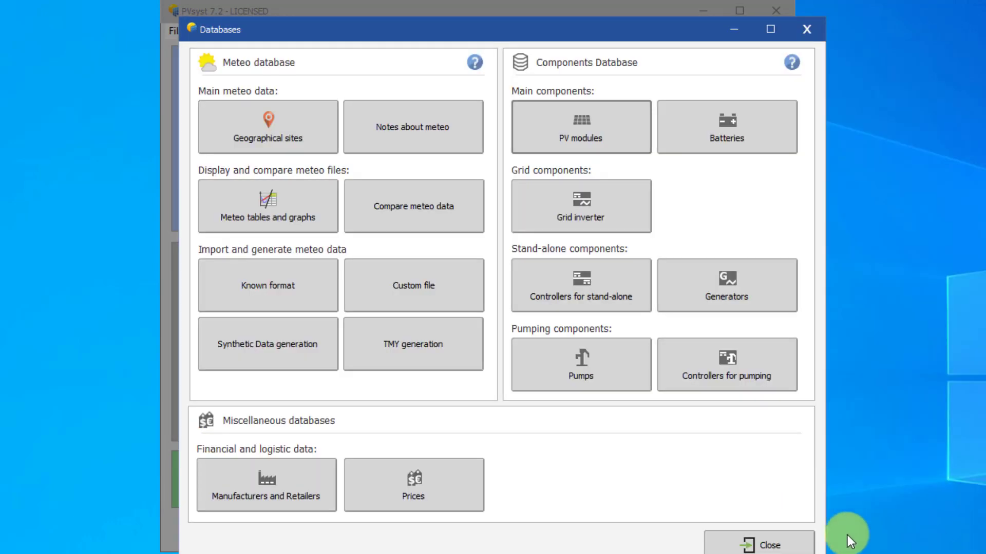
{"action": "left_click", "coordinate": [783, 543]}
{"action": "left_click", "coordinate": [335, 128]}
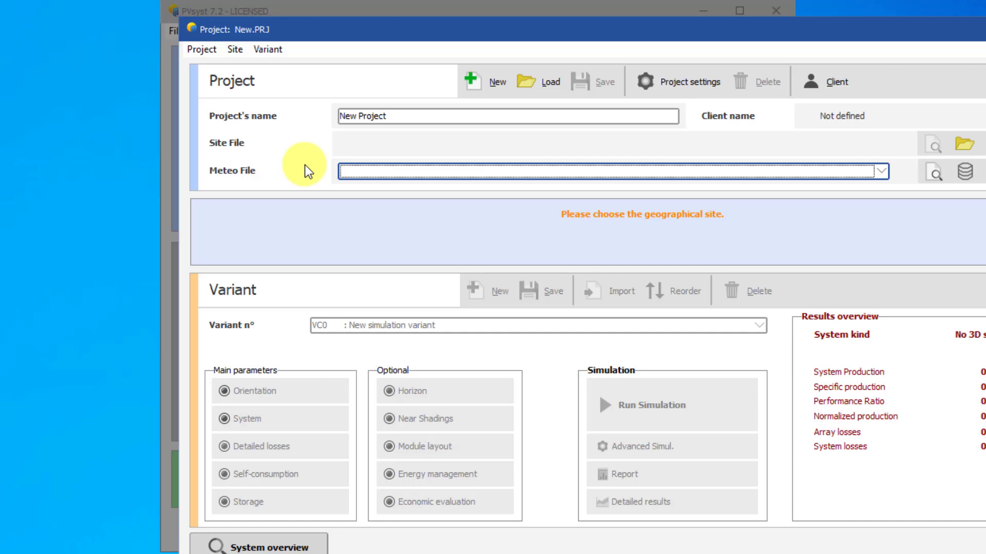
Load the DEMO Residential system at Geneva project and review the albedo, design conditions and other limitations in its project settings
{"action": "left_click", "coordinate": [535, 78]}
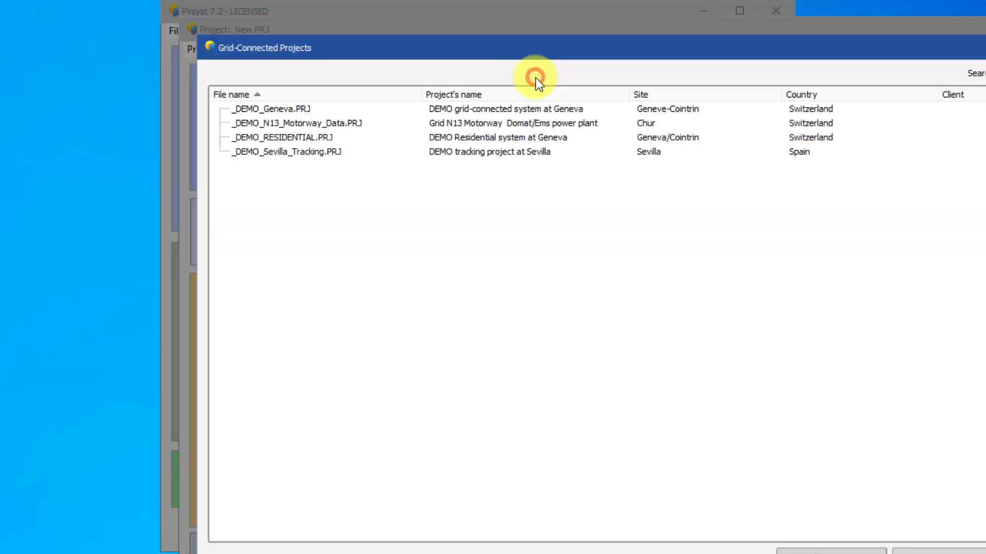
{"action": "double_click", "coordinate": [318, 134]}
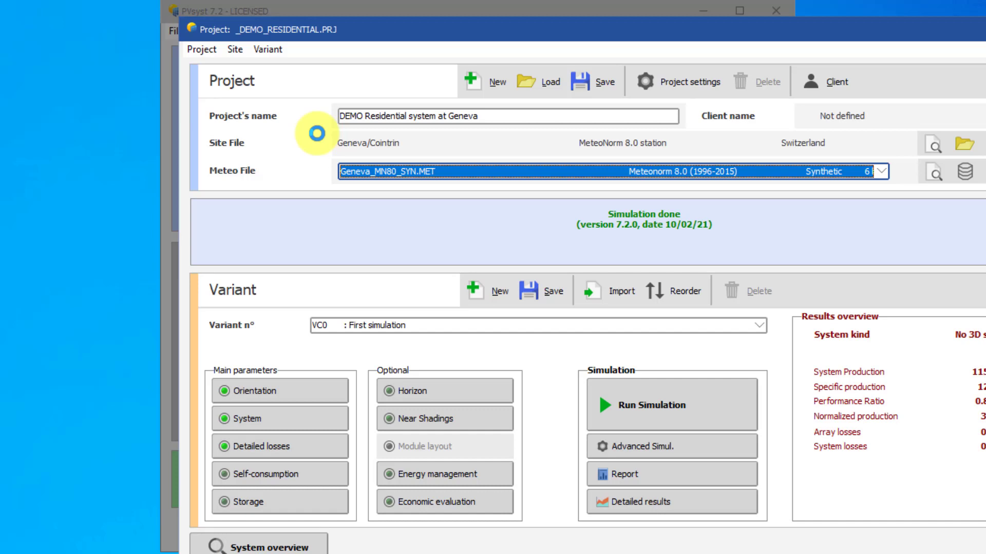
{"action": "left_click", "coordinate": [645, 80]}
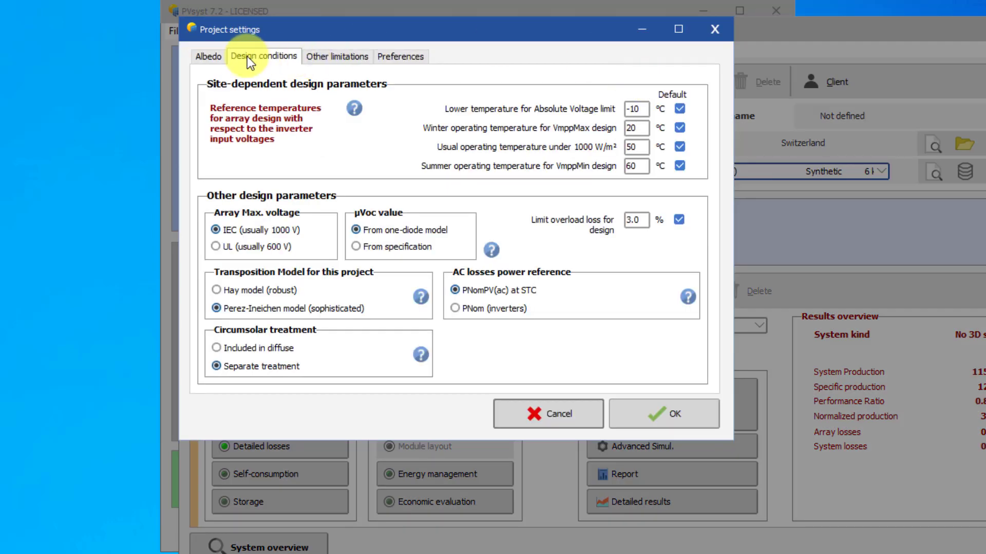
{"action": "left_click", "coordinate": [226, 57]}
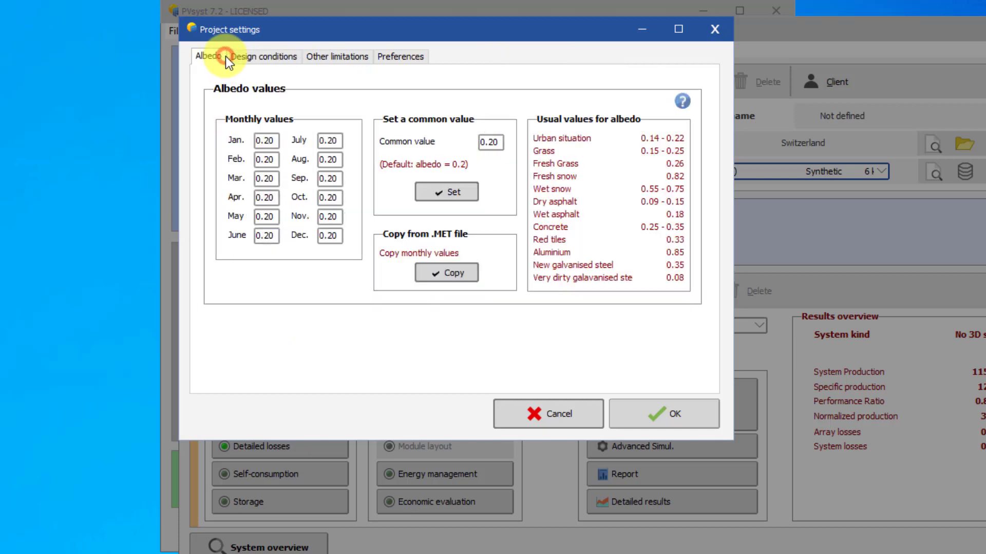
{"action": "left_click", "coordinate": [336, 53]}
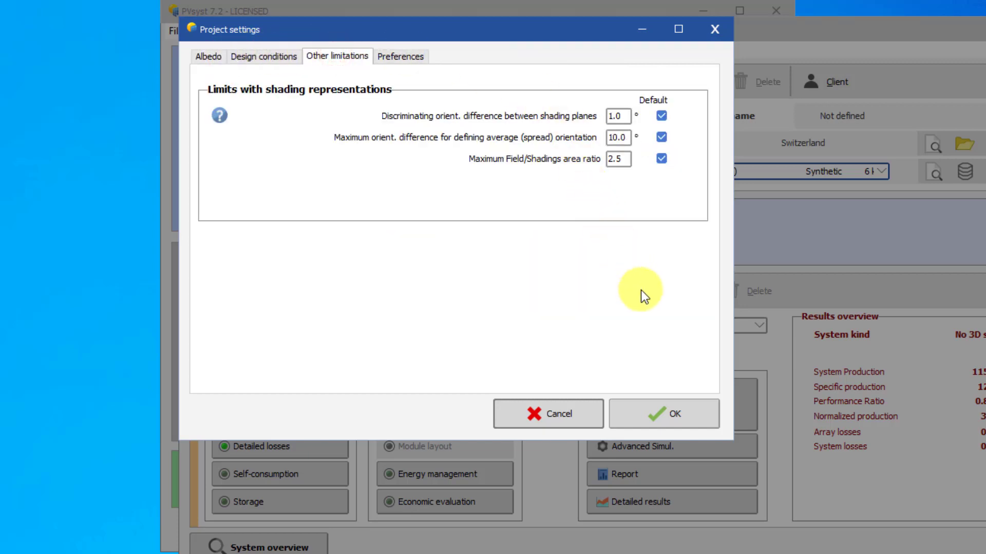
{"action": "left_click", "coordinate": [673, 411]}
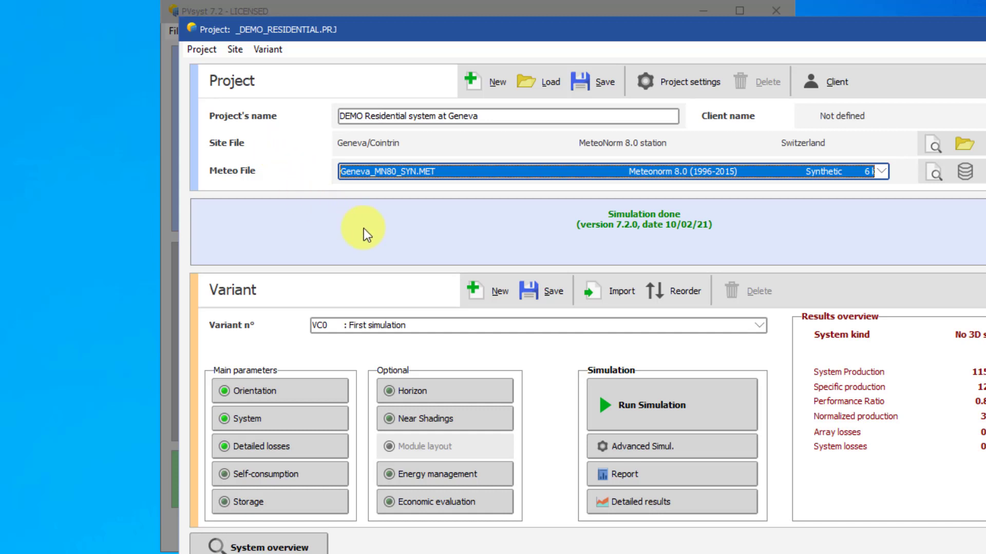
Switch to variant VC1, Horizon and linear shadings, and check the field types available for its orientation
{"action": "left_click", "coordinate": [760, 323]}
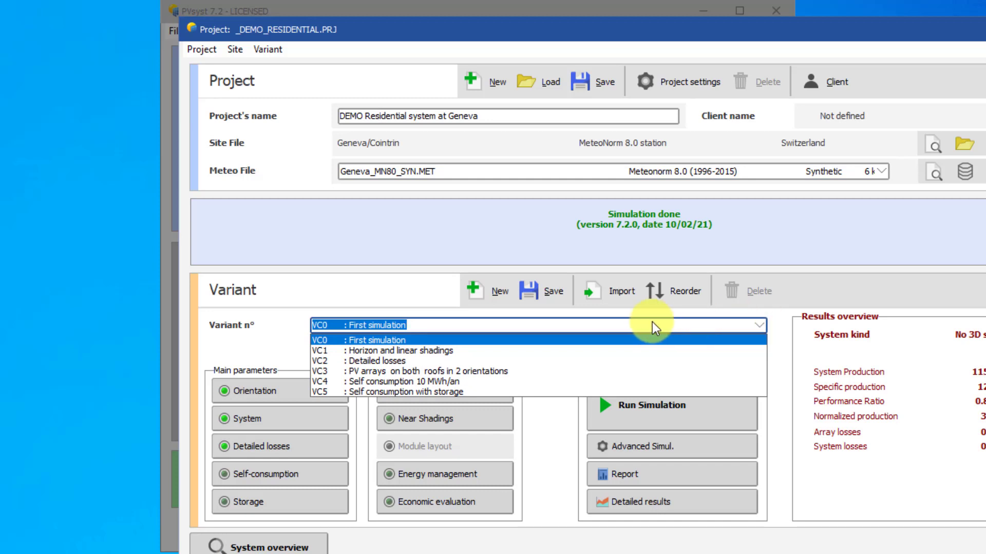
{"action": "left_click", "coordinate": [425, 351]}
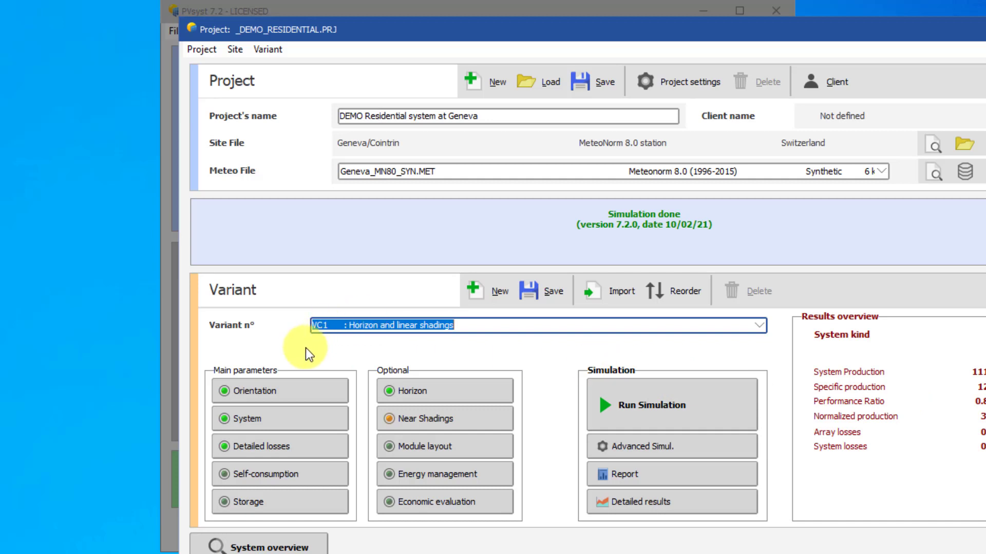
{"action": "left_click", "coordinate": [285, 388]}
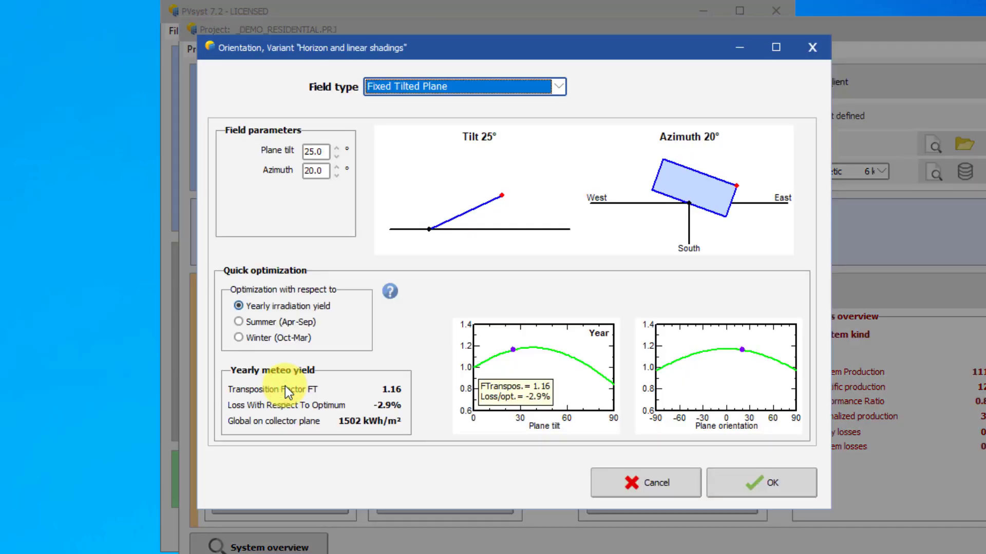
{"action": "left_click", "coordinate": [559, 88]}
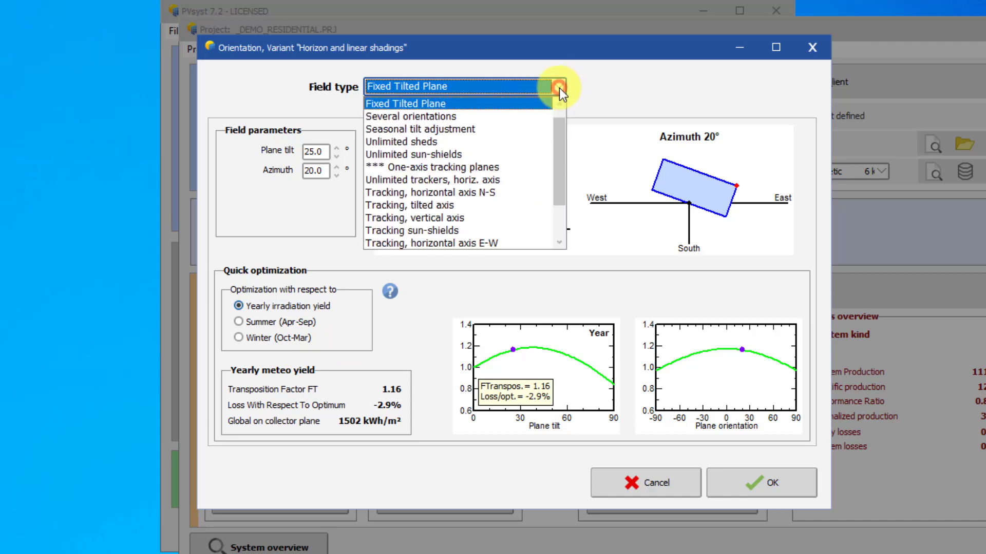
{"action": "mouse_move", "coordinate": [559, 128]}
{"action": "left_mouse_down"}
{"action": "mouse_move", "coordinate": [562, 175]}
{"action": "mouse_move", "coordinate": [562, 125]}
{"action": "left_mouse_up"}
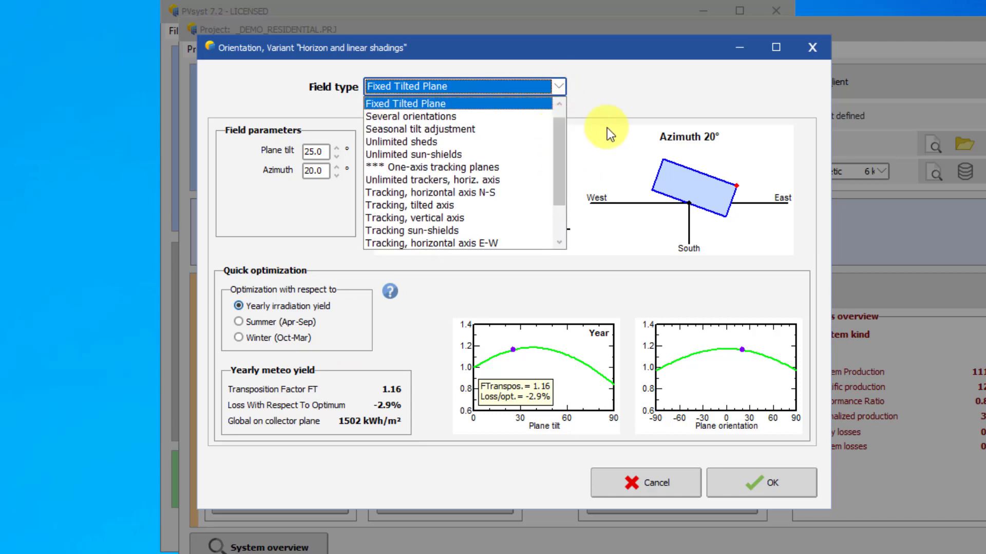
{"action": "left_click", "coordinate": [772, 479]}
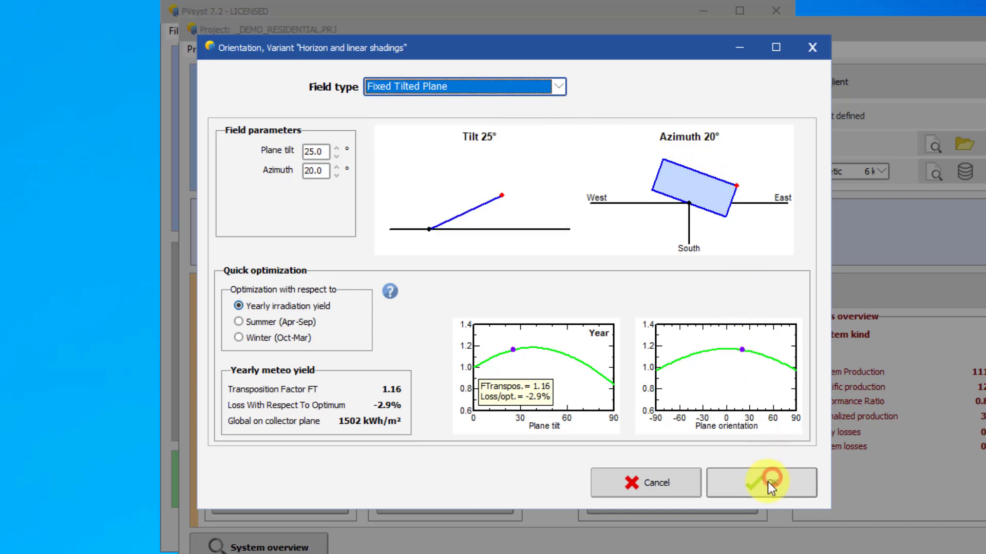
{"action": "left_click", "coordinate": [671, 482]}
Open the variant's grid system definition and examine the modules in series and number of strings
{"action": "left_click", "coordinate": [309, 417]}
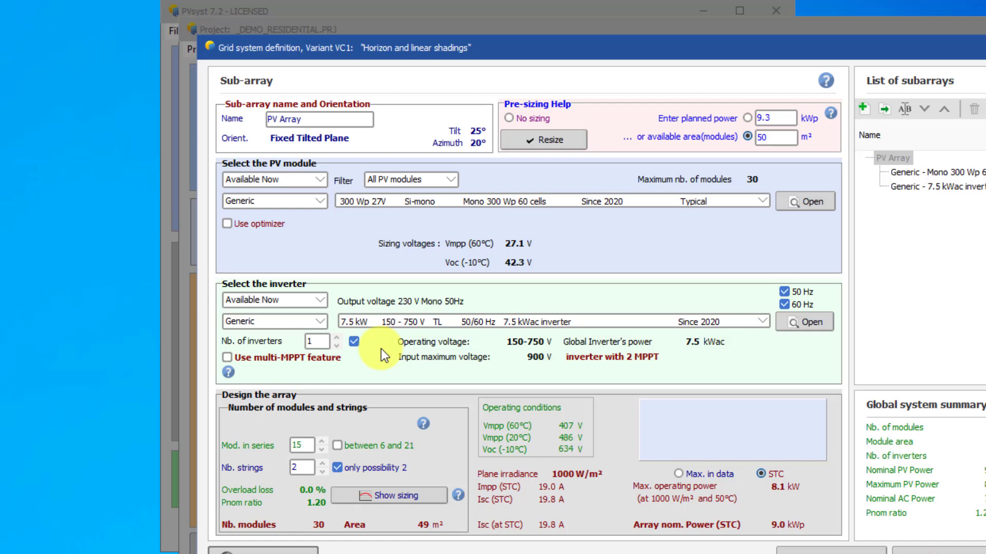
{"action": "double_click", "coordinate": [305, 447]}
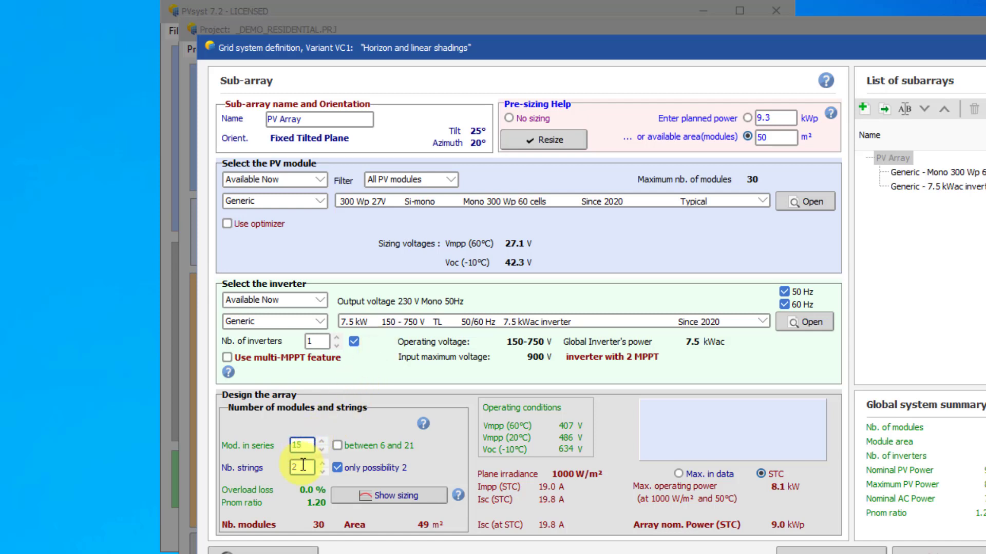
{"action": "double_click", "coordinate": [303, 467]}
{"action": "left_click", "coordinate": [303, 465]}
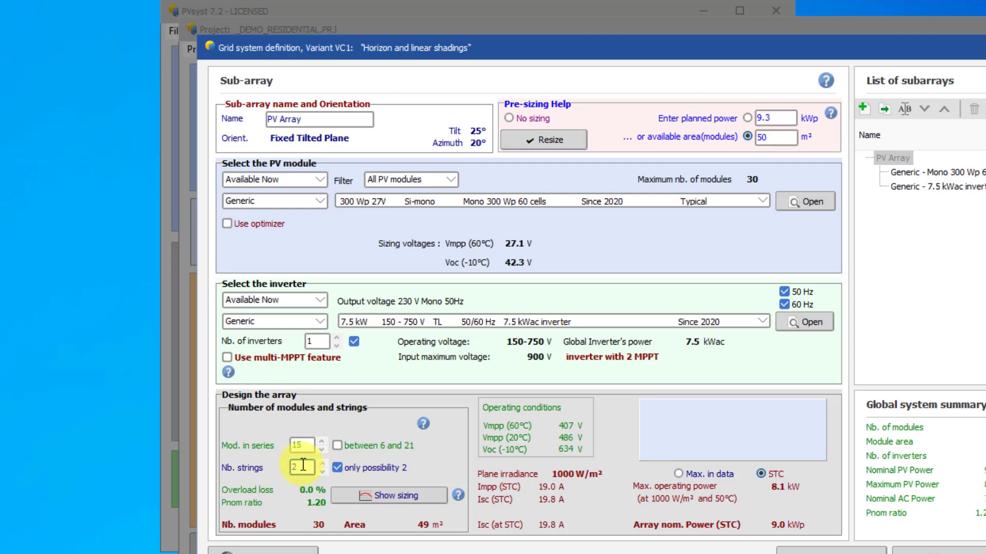
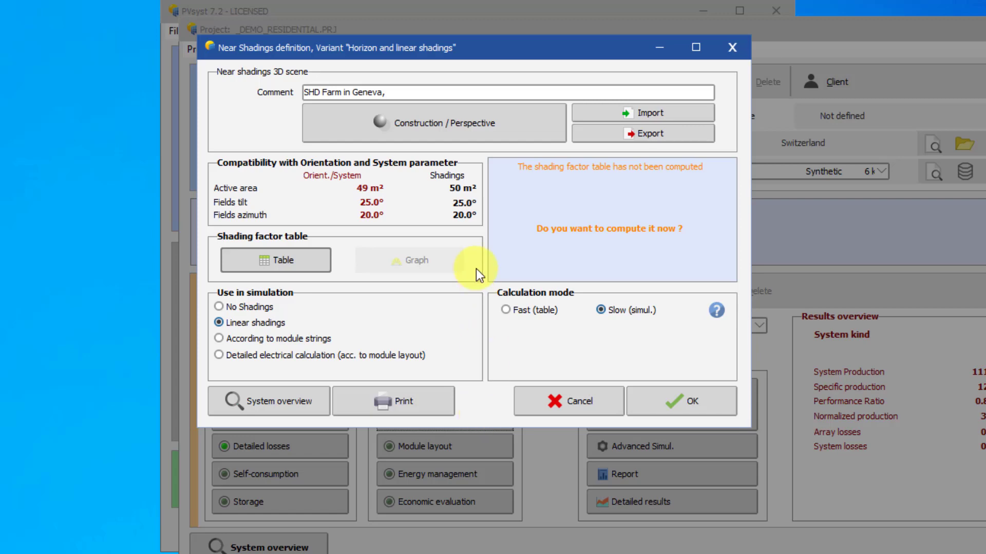
View the near shadings 3D scene with realistic rendering, then leave the near shadings definition without changes
{"action": "left_click", "coordinate": [481, 130]}
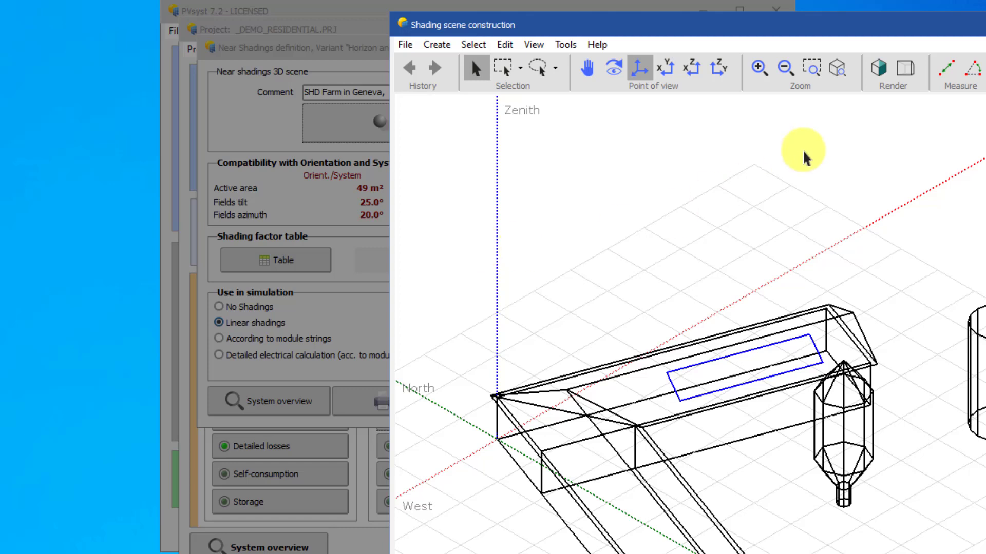
{"action": "left_click", "coordinate": [878, 68]}
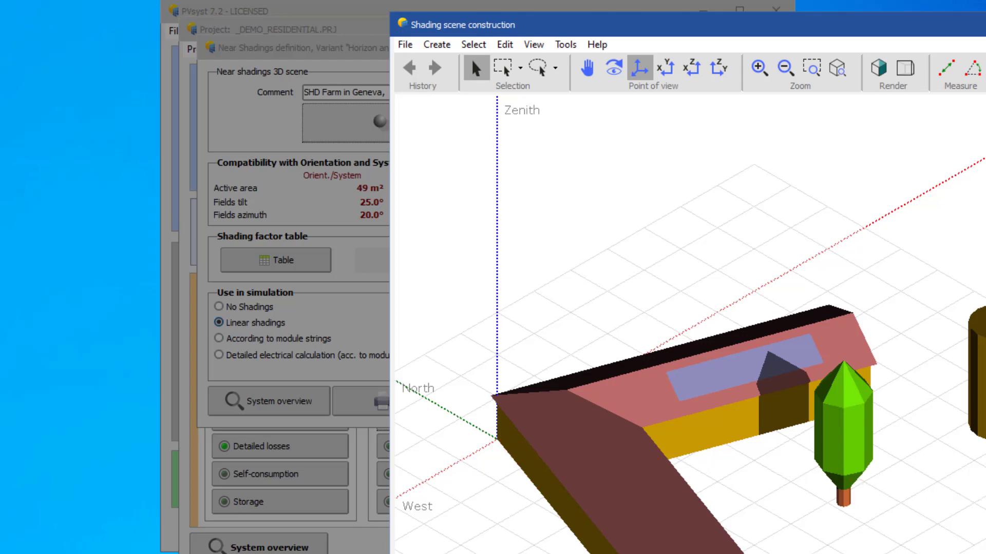
{"action": "left_click", "coordinate": [890, 89]}
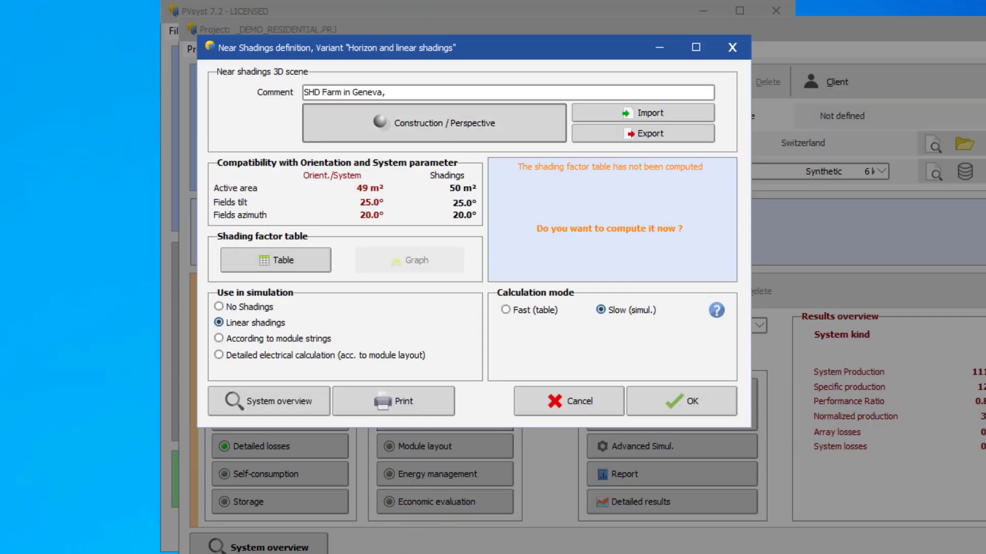
{"action": "left_click", "coordinate": [537, 388]}
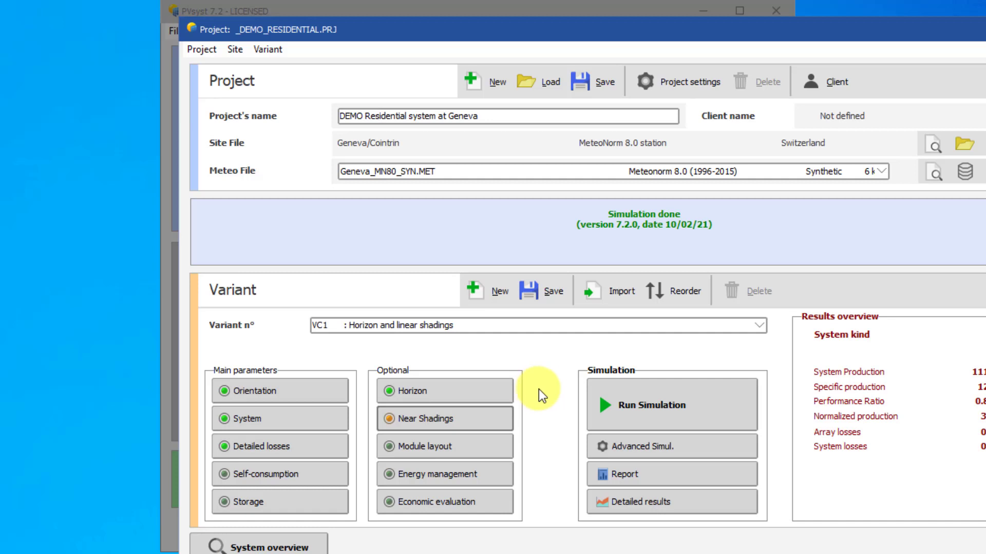
Run the simulation of the already computed variant again and look through its report
{"action": "left_click", "coordinate": [649, 399]}
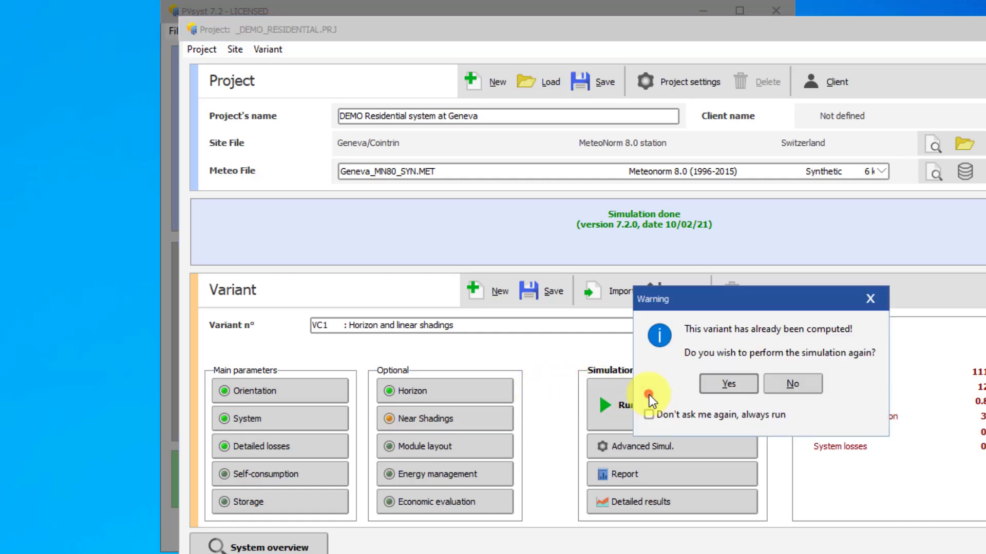
{"action": "left_click", "coordinate": [724, 384]}
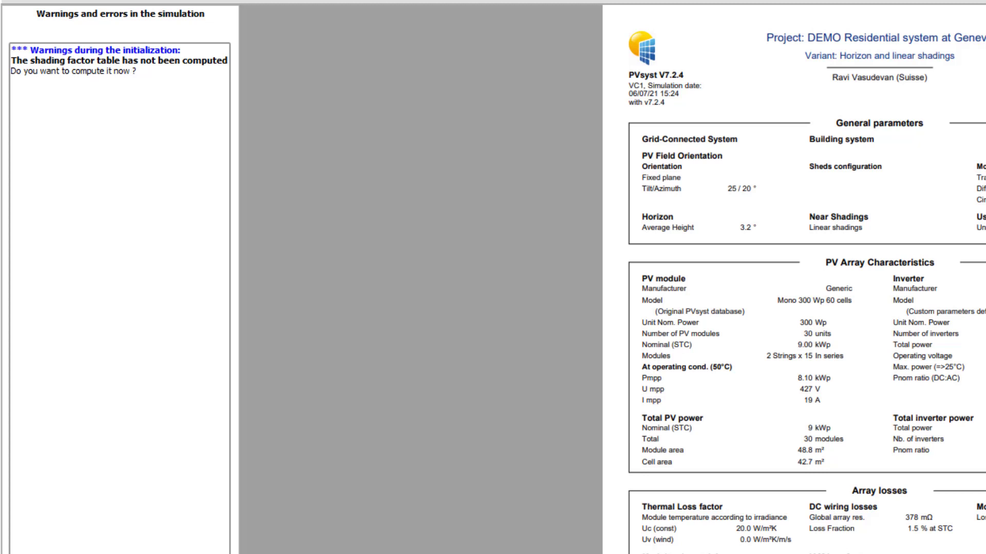
{"action": "key", "text": "Page_Down"}
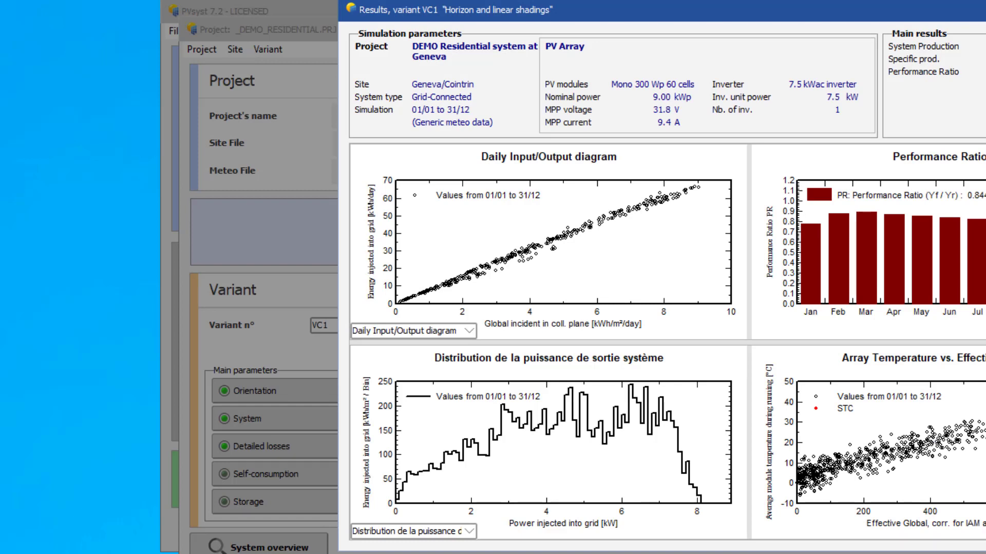
Leave the detailed results and close the project to return to the main window
{"action": "key", "text": "Escape"}
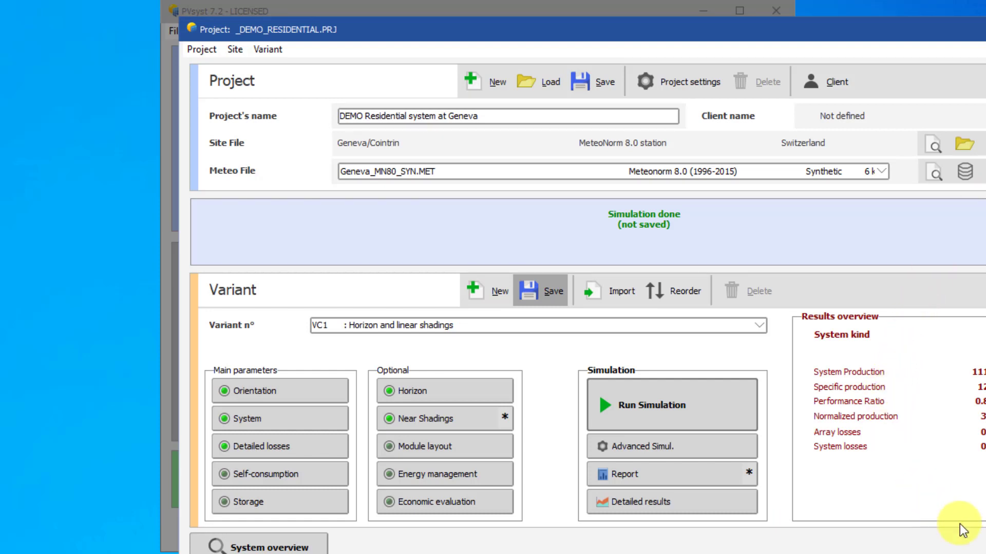
{"action": "key", "text": "Escape"}
{"action": "left_click", "coordinate": [778, 434]}
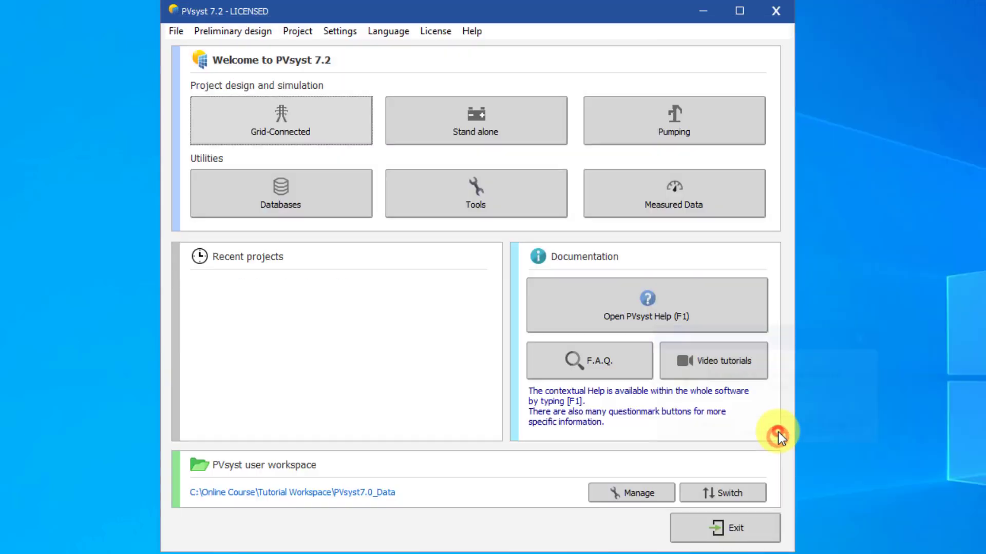